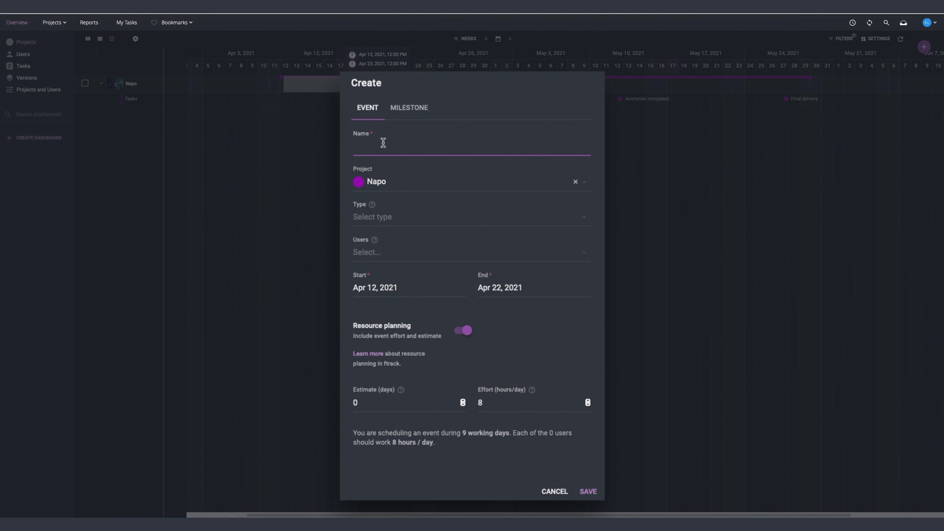
type("Layout")
Step: Set the Layout event's end date to Apr 20 and save it
left_click(505, 290)
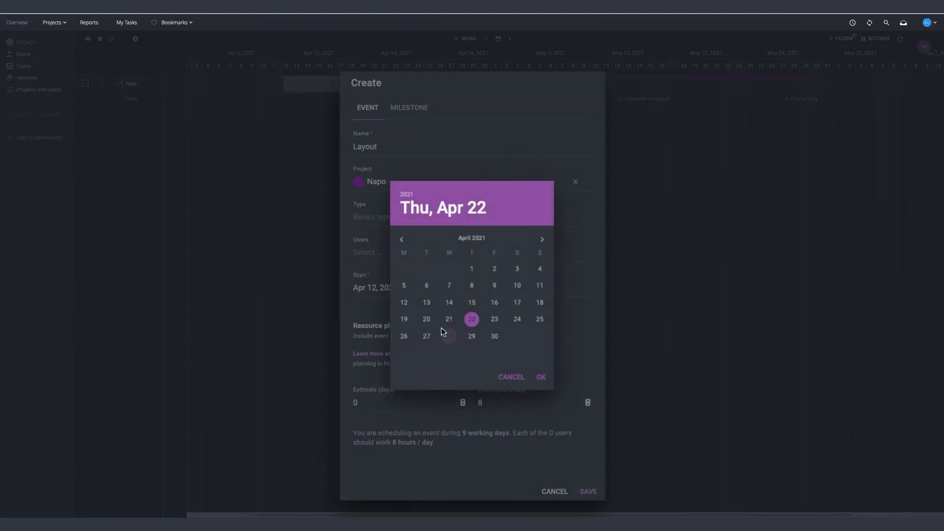
left_click(427, 320)
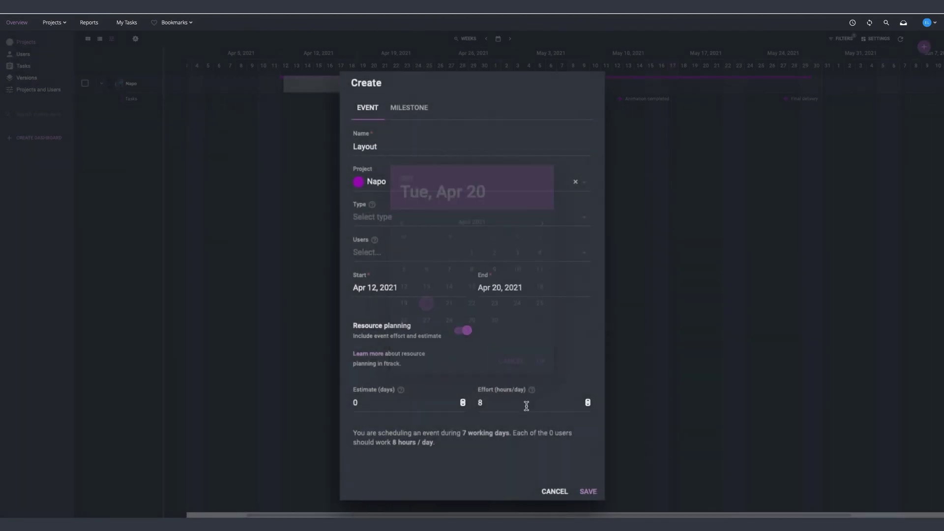
left_click(589, 491)
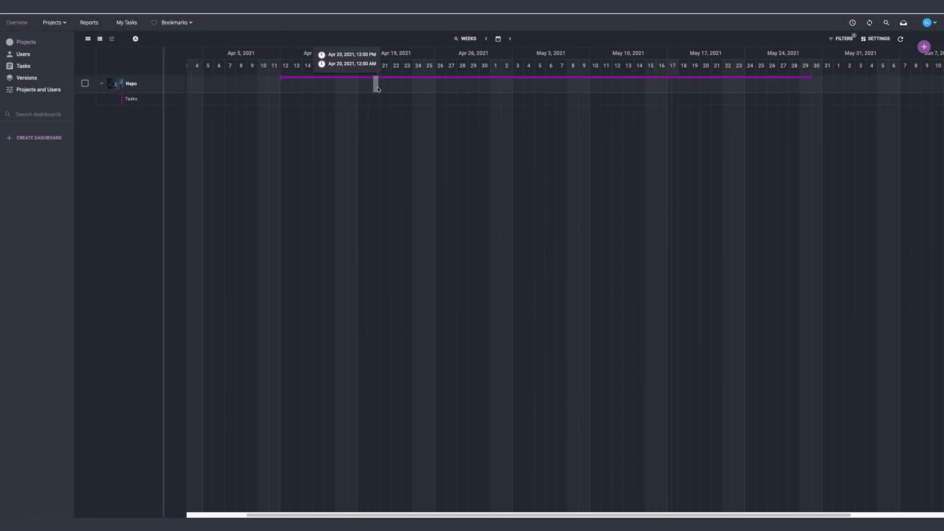
Step: Add a 'Layout completed' milestone dated Apr 20 on the Napo row
left_click_drag(375, 85, 379, 85)
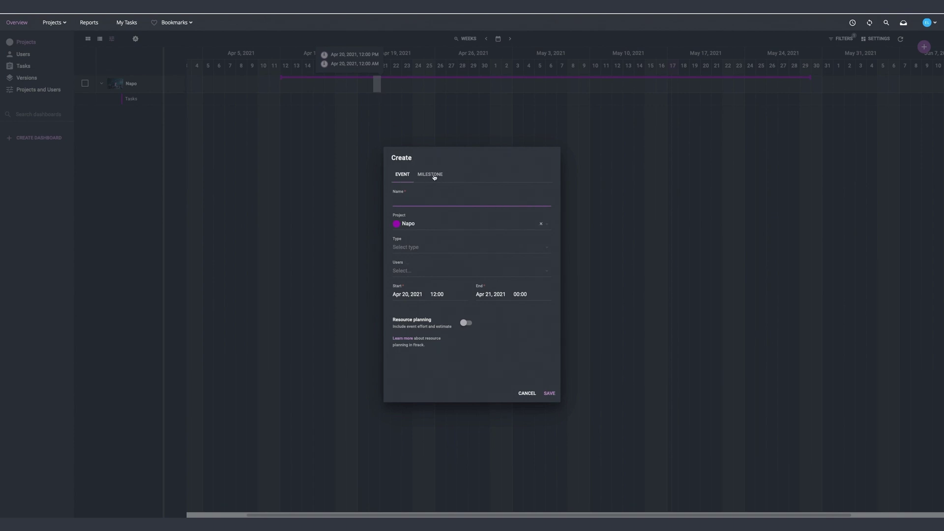
left_click(429, 174)
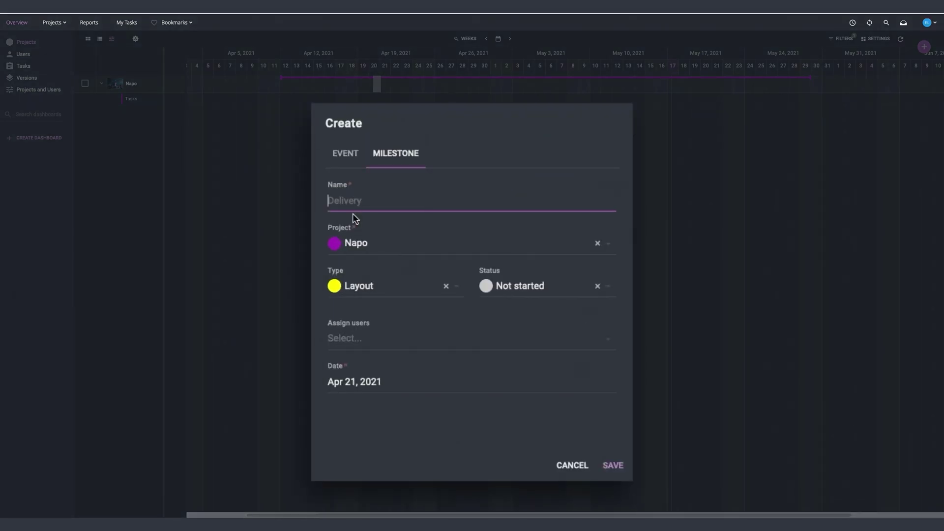
type("Layout completed")
left_click(354, 381)
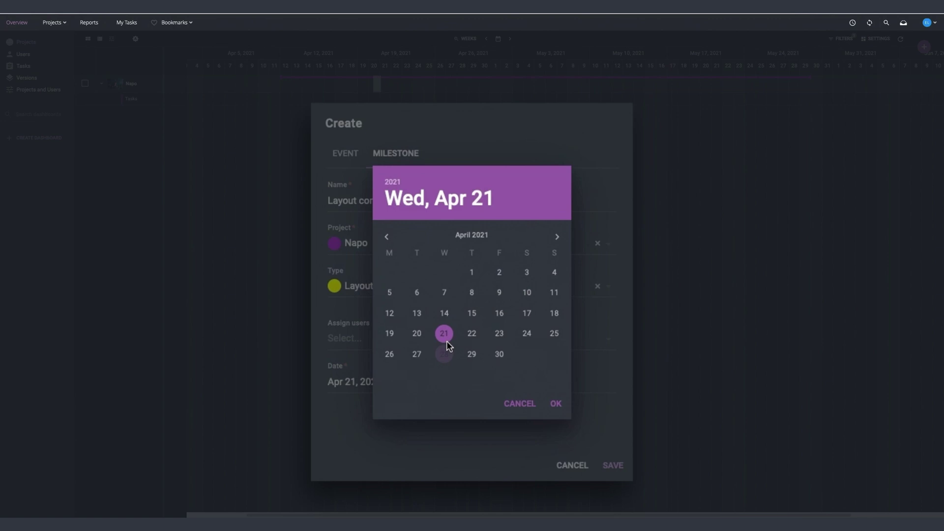
left_click(416, 334)
left_click(556, 404)
left_click(613, 466)
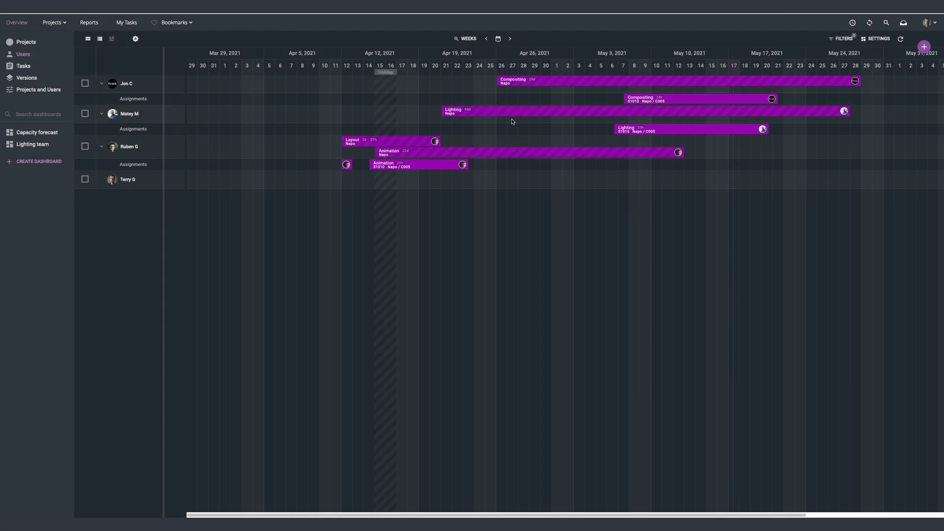
Step: Mark OoO leave from Apr 27 on the lighting artist's row, then start a Group user filter
left_click_drag(507, 116, 561, 116)
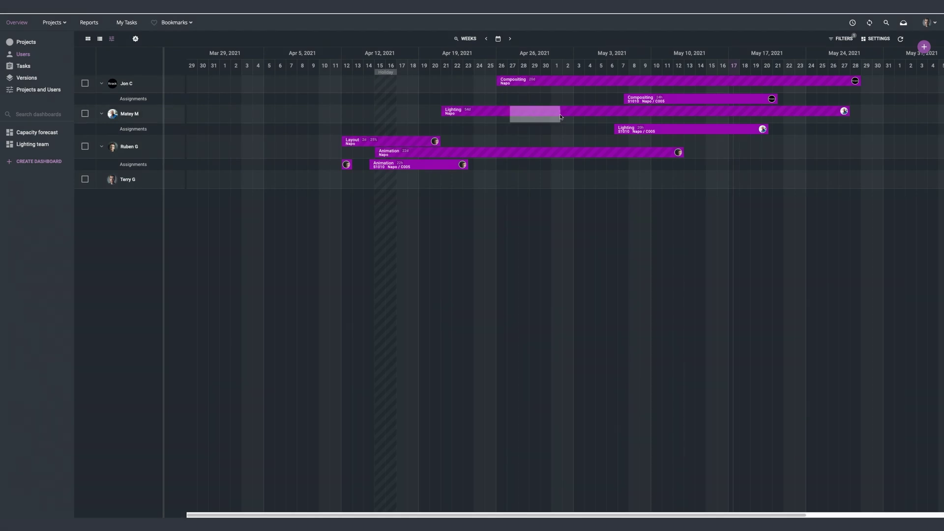
type("OoO")
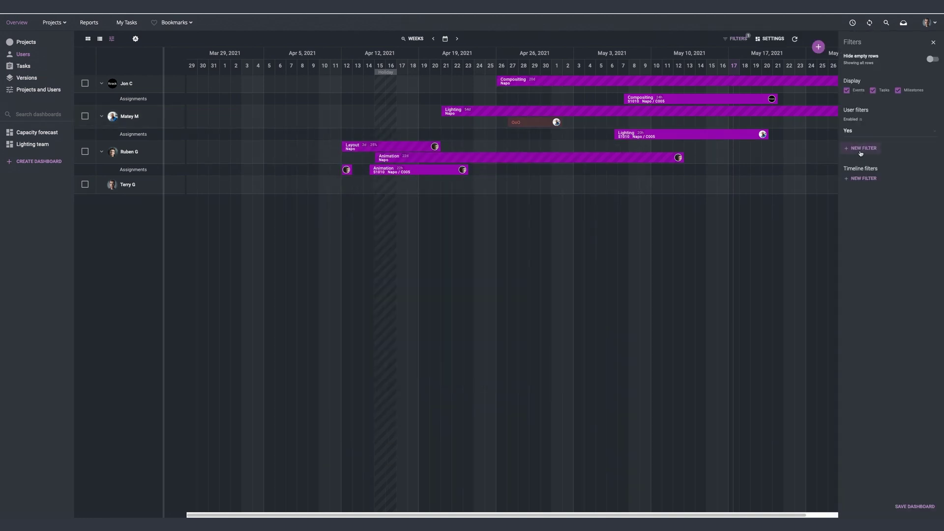
left_click(860, 148)
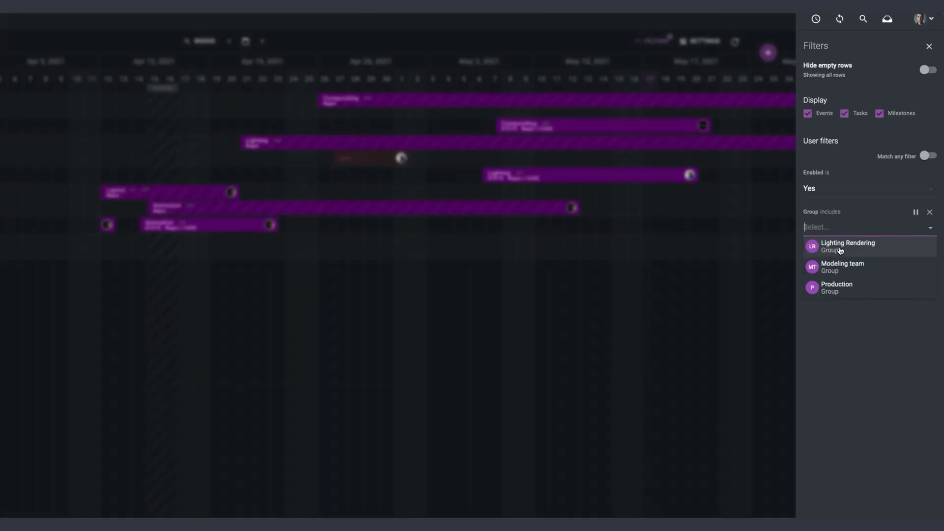
Step: Show only the Lighting Rendering group and move a Lighting assignment to the other artist
left_click(840, 249)
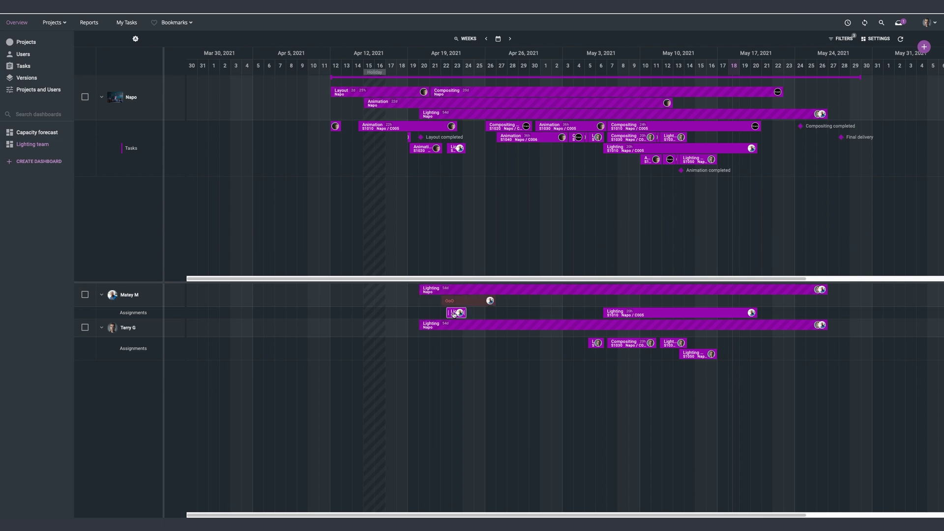
left_click_drag(453, 314, 452, 348)
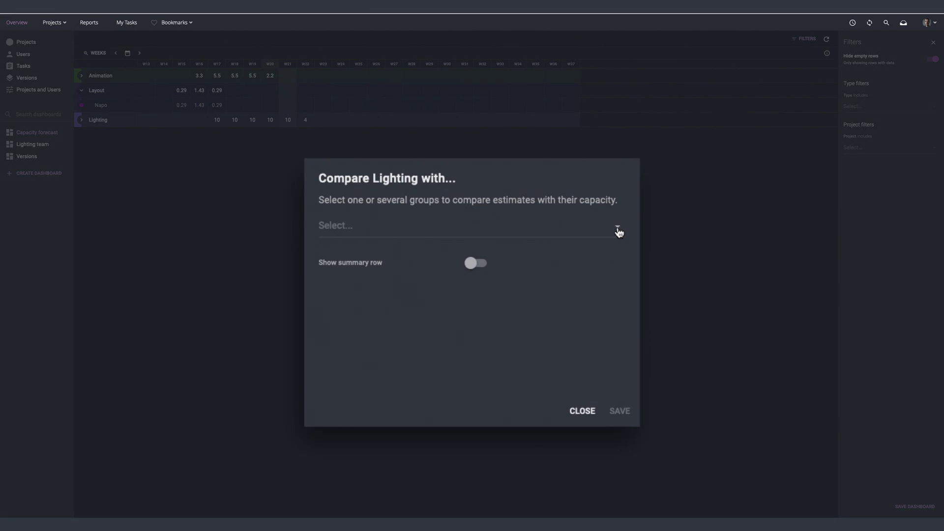
Step: Compare Lighting with the Lighting Rendering group plus a summary row, and expand the group's members
left_click(619, 231)
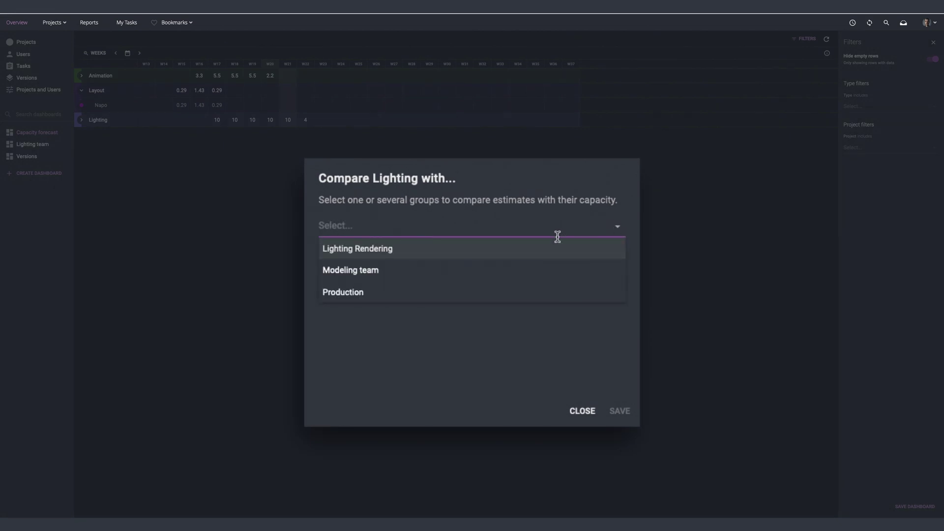
left_click(365, 250)
left_click(475, 269)
left_click(553, 350)
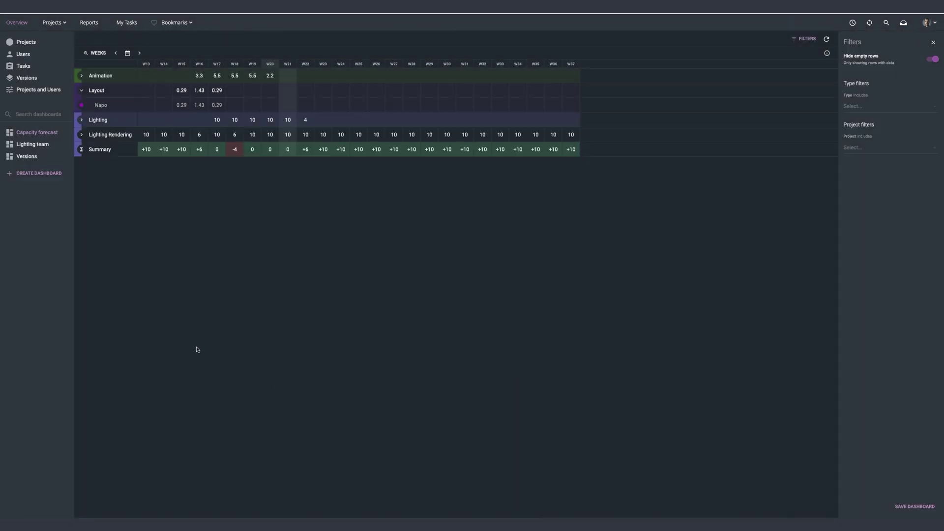
left_click(81, 135)
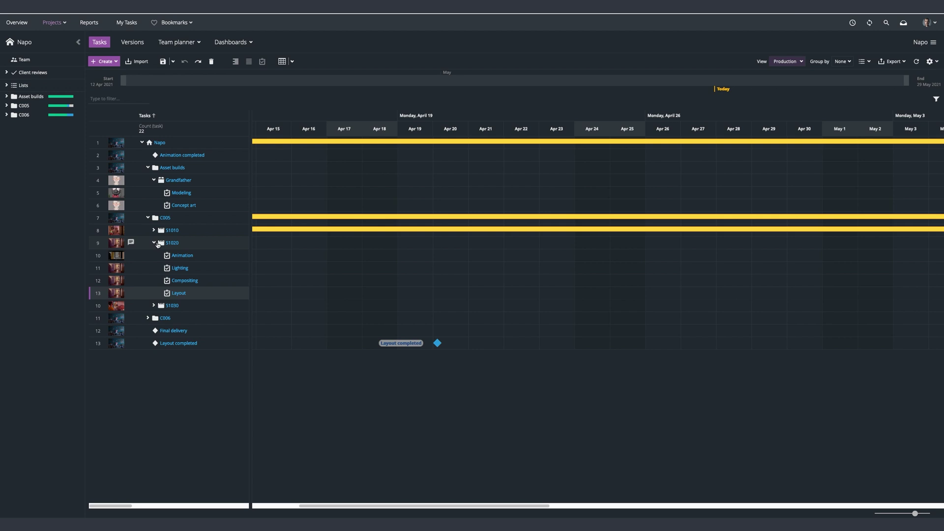
Step: With Auto link tasks on, schedule S1020 across Apr 19–28 and move Layout to Apr 19
left_click(157, 243)
left_click(929, 61)
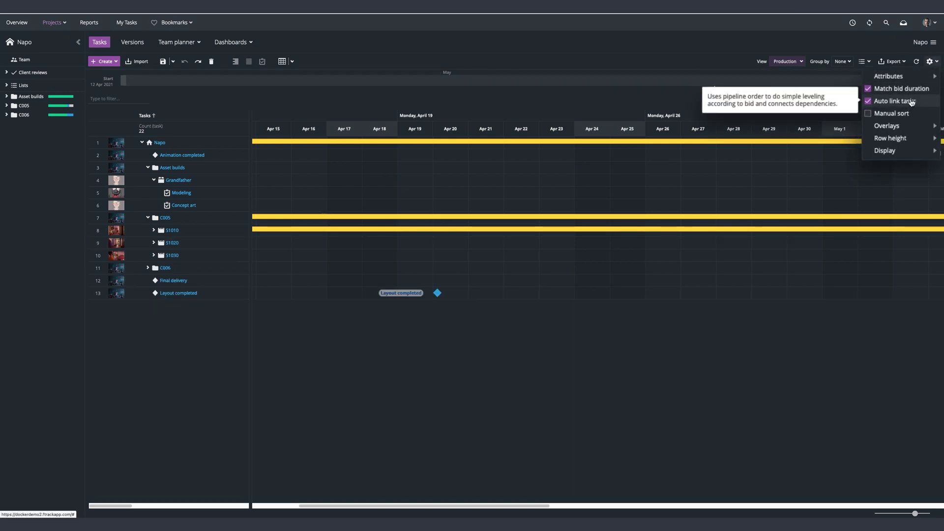
left_click(403, 245)
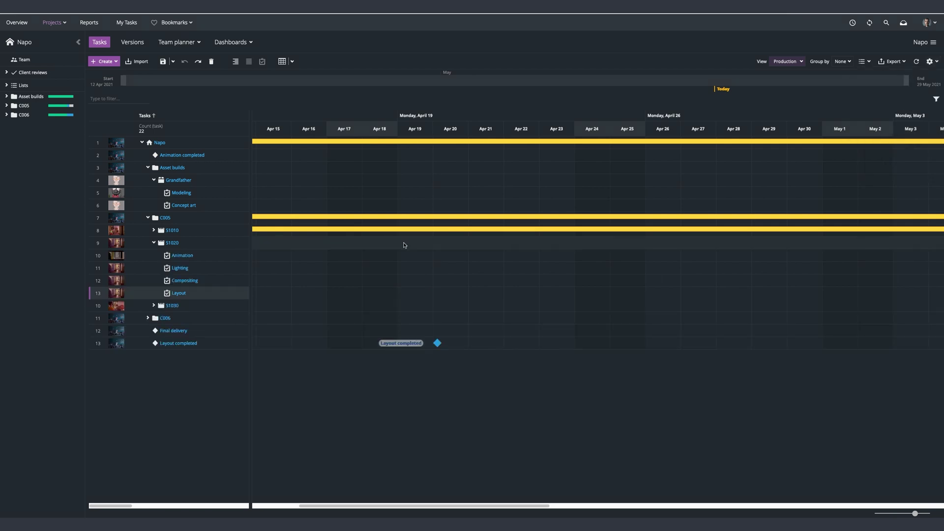
left_click_drag(404, 245, 748, 244)
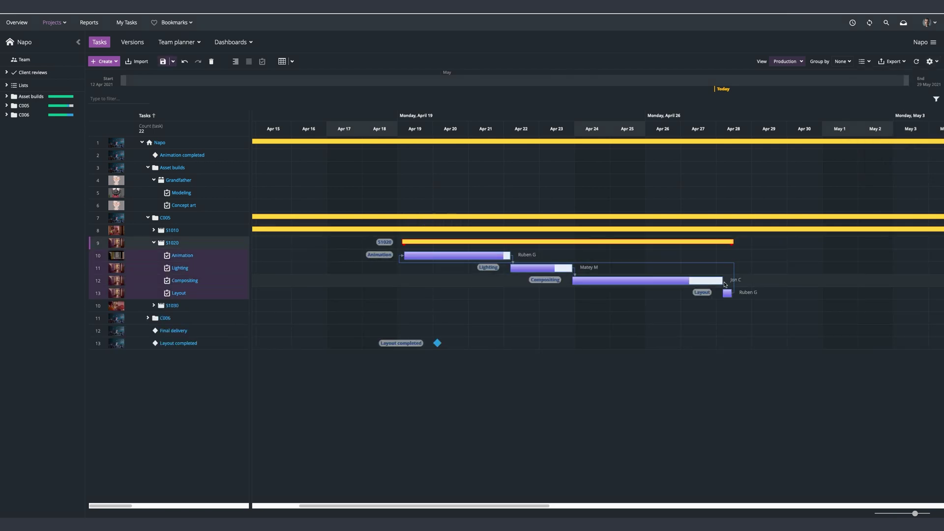
left_click_drag(727, 293, 403, 291)
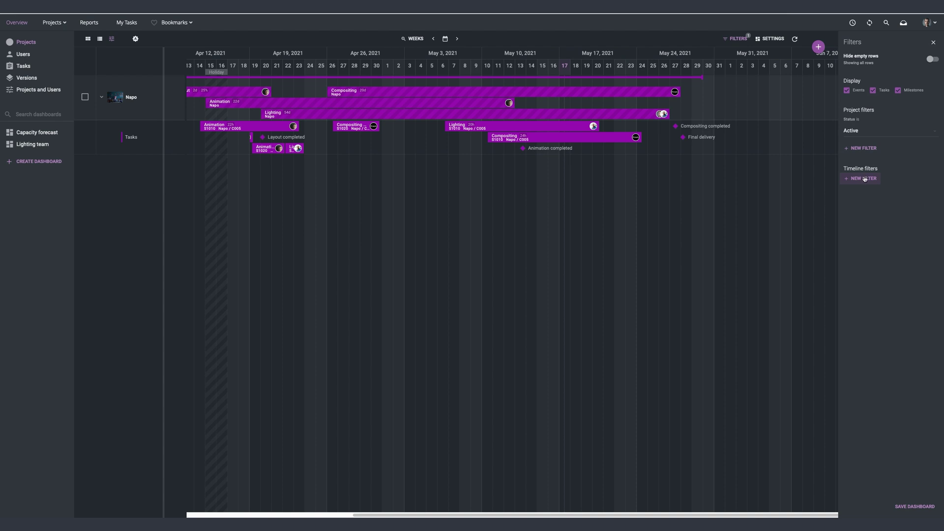
Step: Add timeline filters restricting events and tasks to the Compositing type
left_click(864, 179)
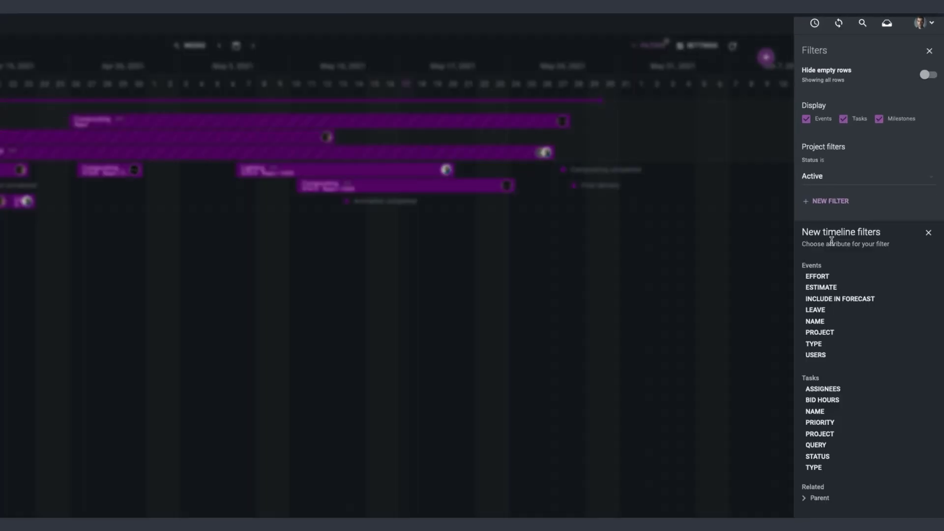
left_click(813, 344)
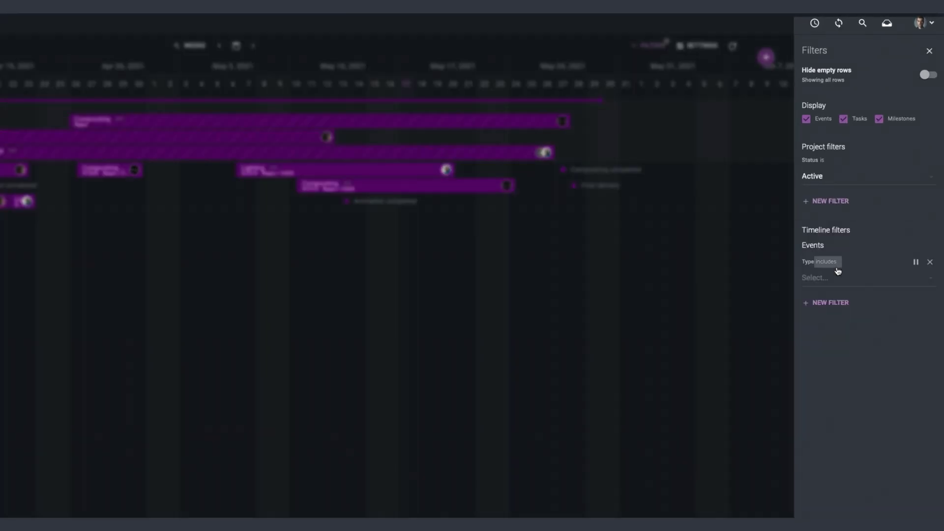
left_click(834, 276)
type("comp")
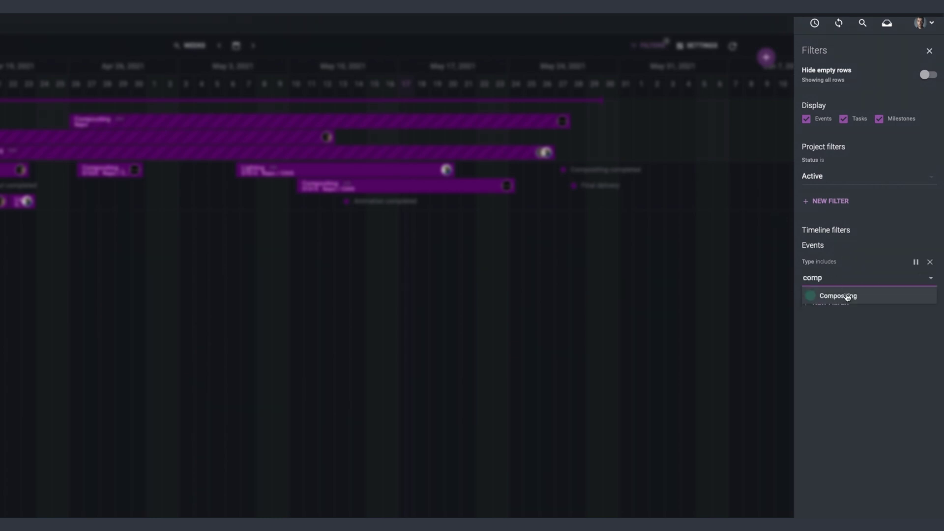
left_click(838, 295)
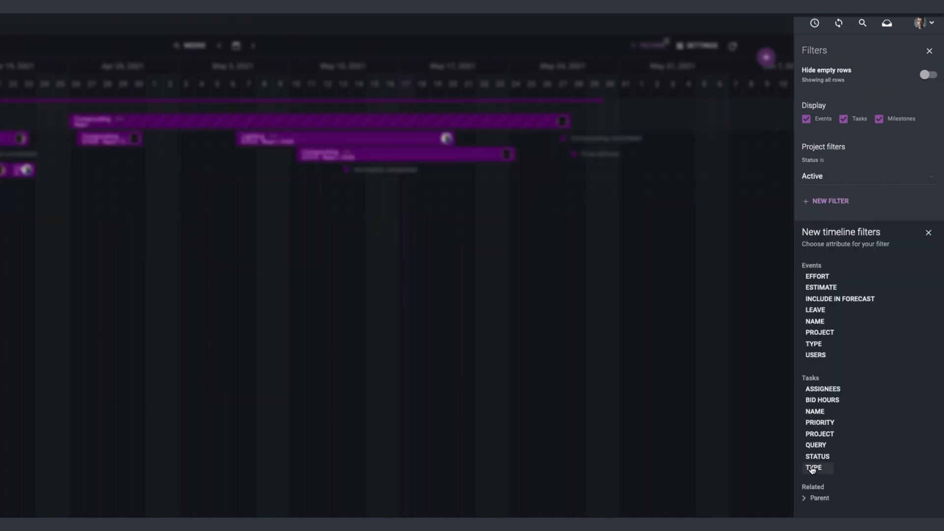
left_click(813, 467)
left_click(843, 341)
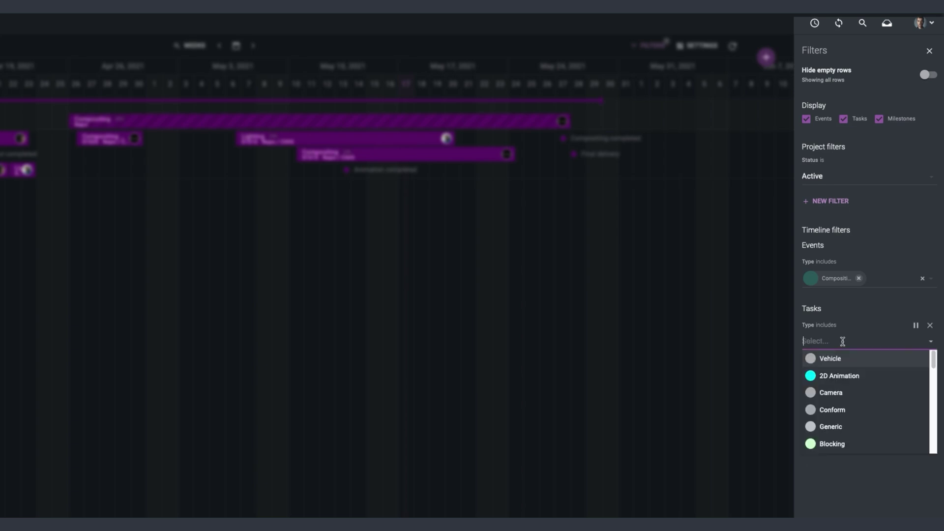
left_click(832, 359)
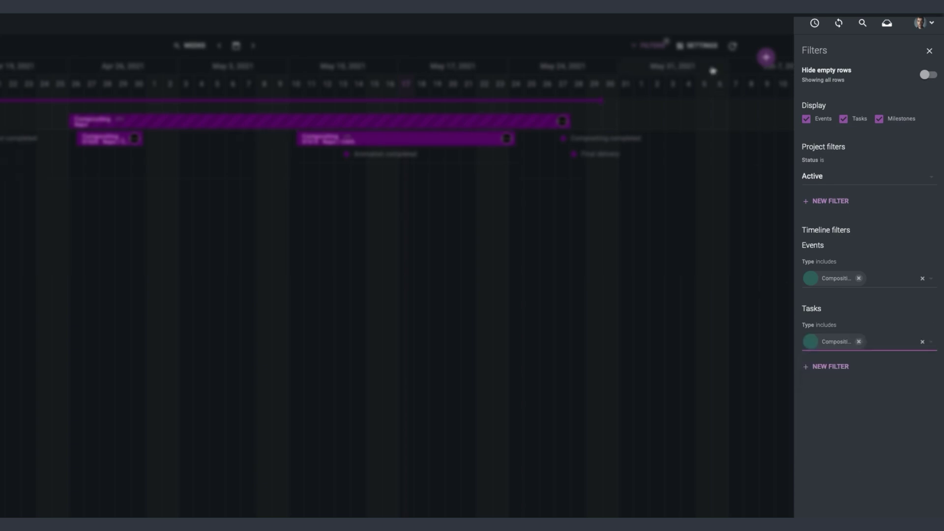
Step: Group the timeline rows by type
left_click(698, 46)
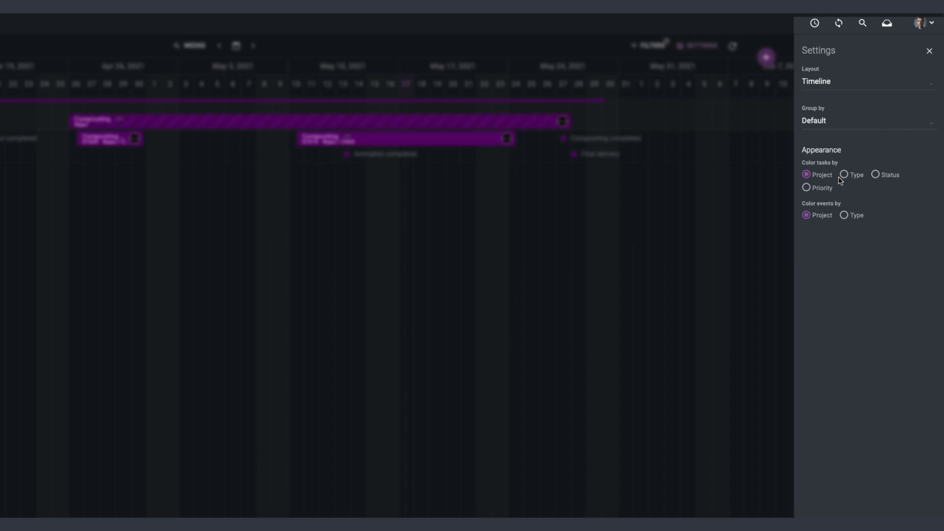
left_click(855, 121)
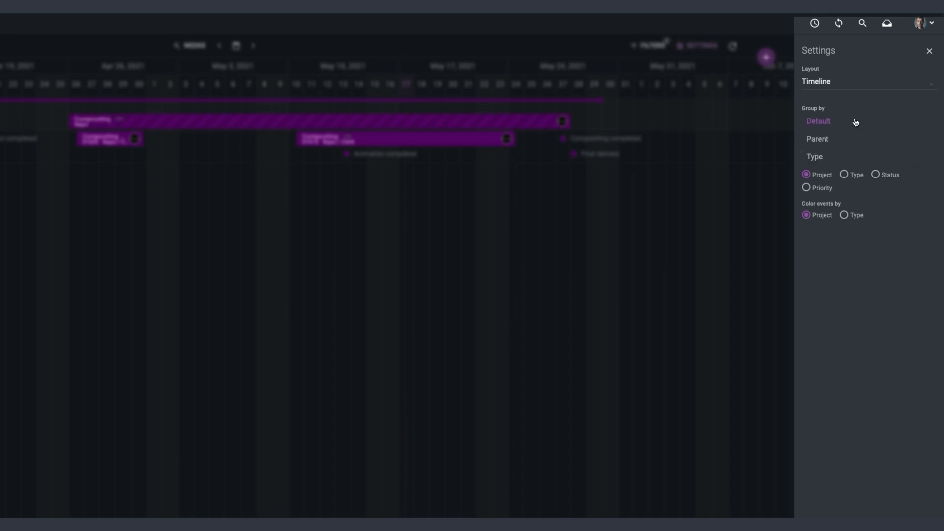
left_click(815, 156)
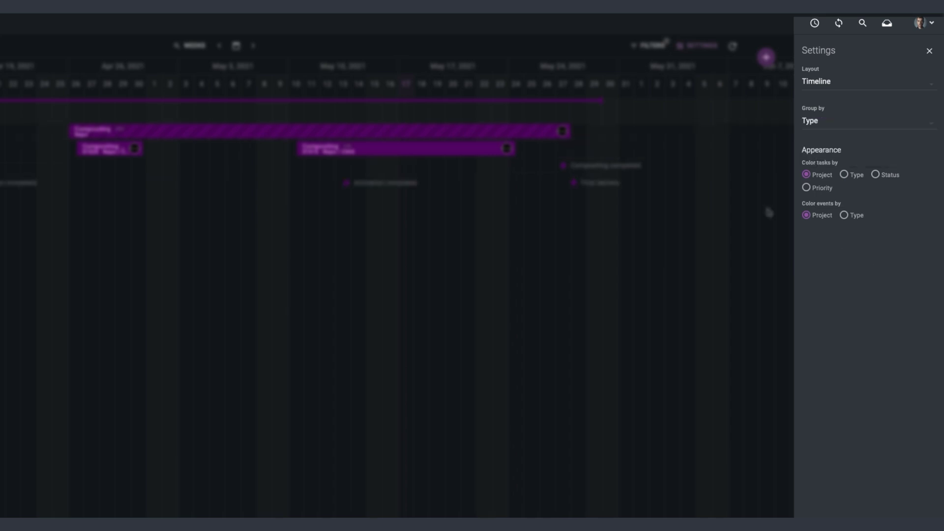